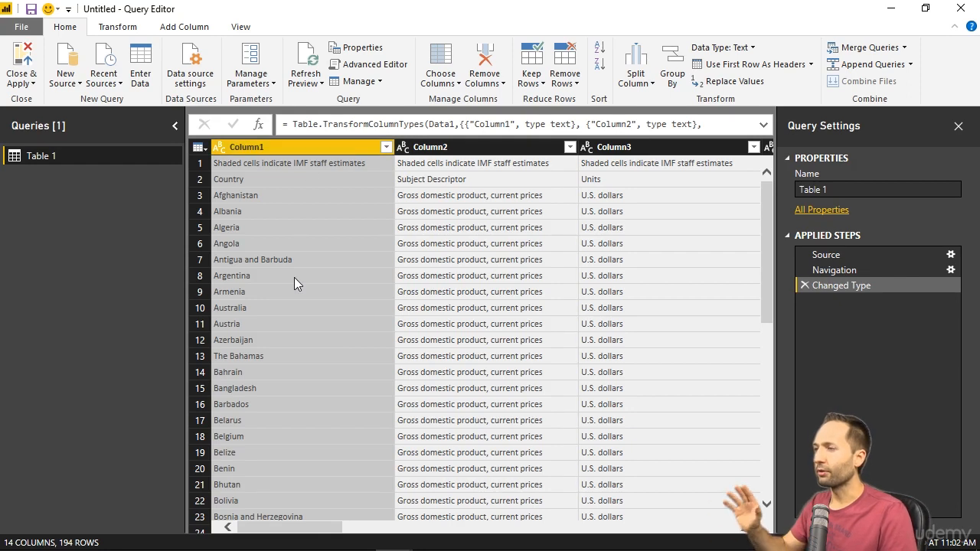
- Remove the top 1 row from the table and promote the new first row to column headers
key("ctrl+a")
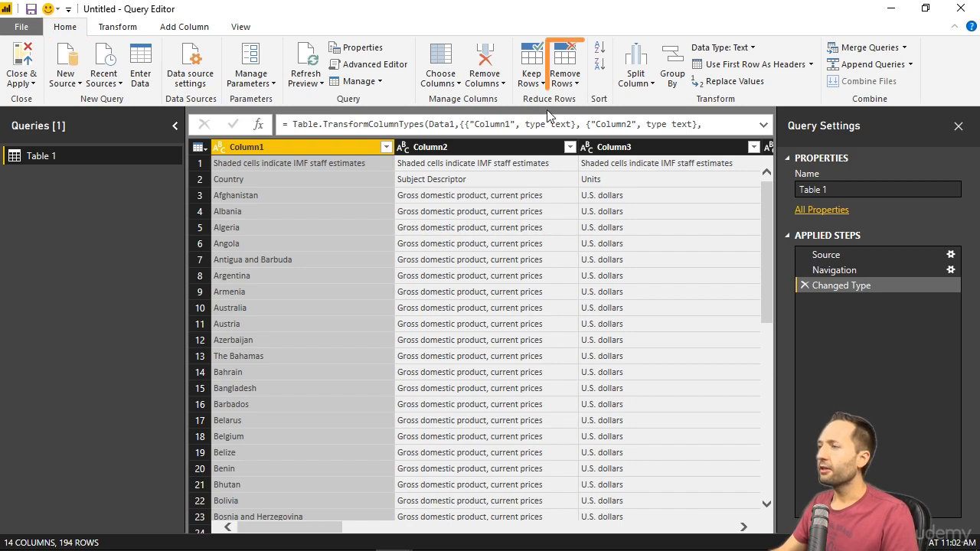
left_click(567, 83)
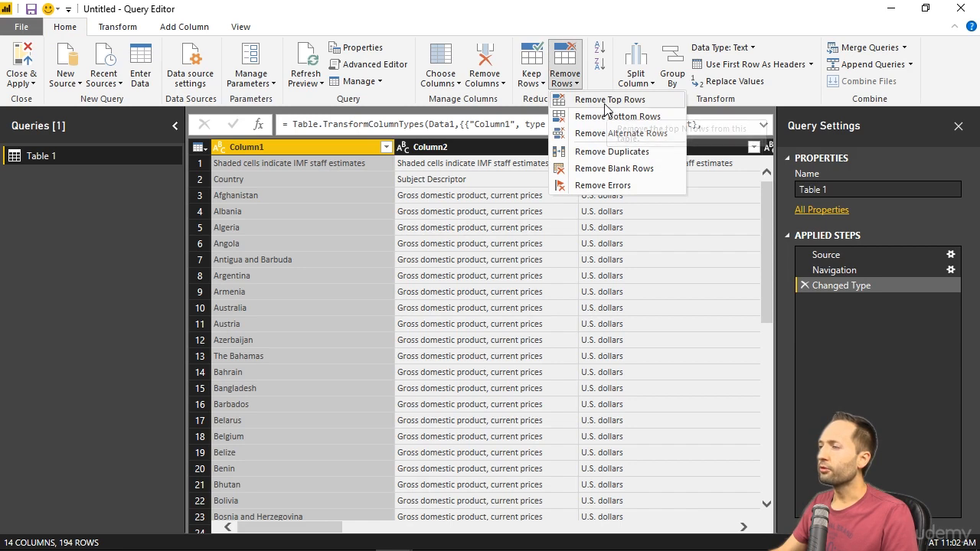
left_click(605, 101)
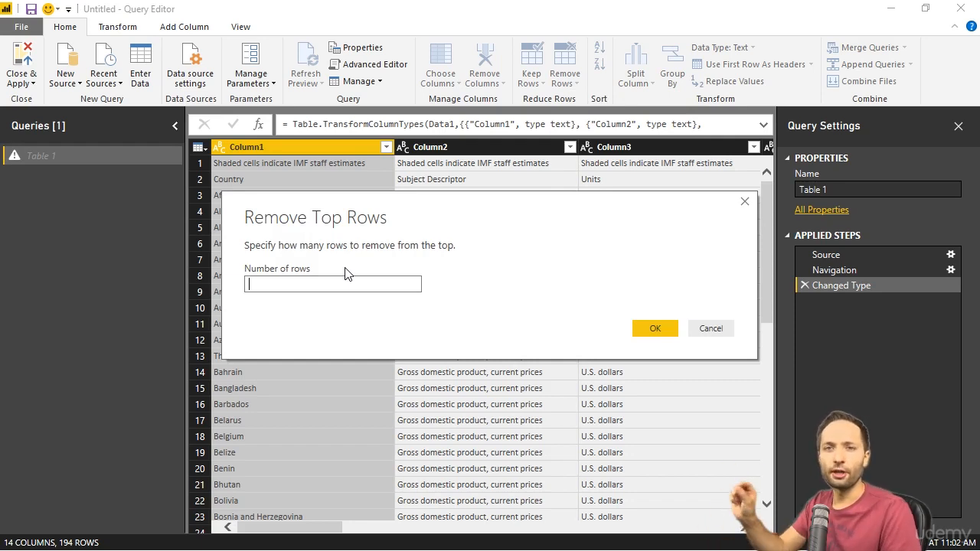
type("1")
left_click(645, 329)
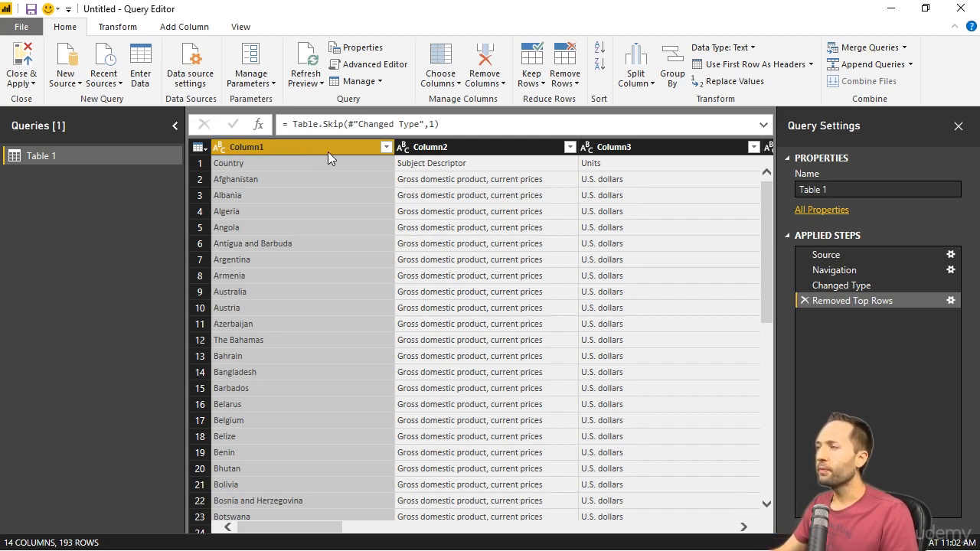
left_click(754, 66)
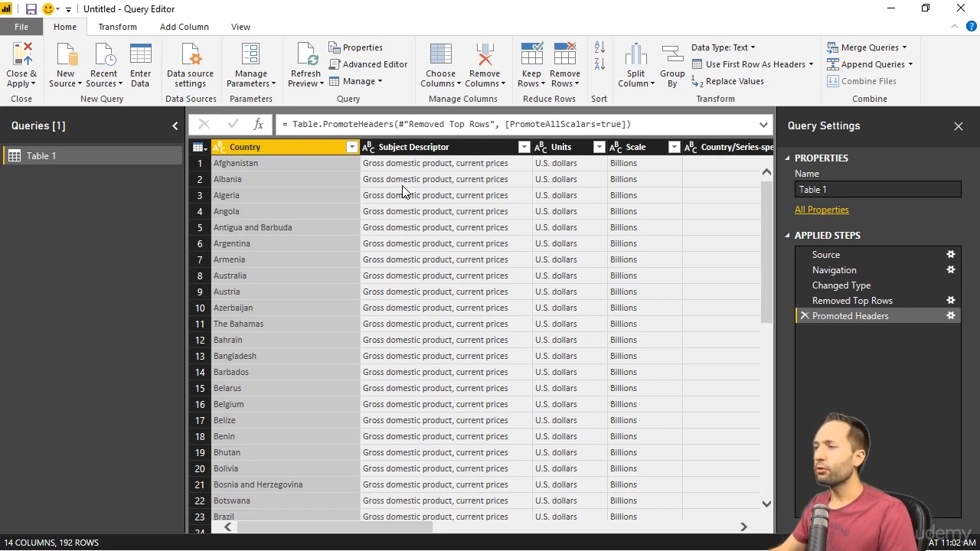
- Remove the Country/Series-specific Notes column from the table
left_click(399, 149)
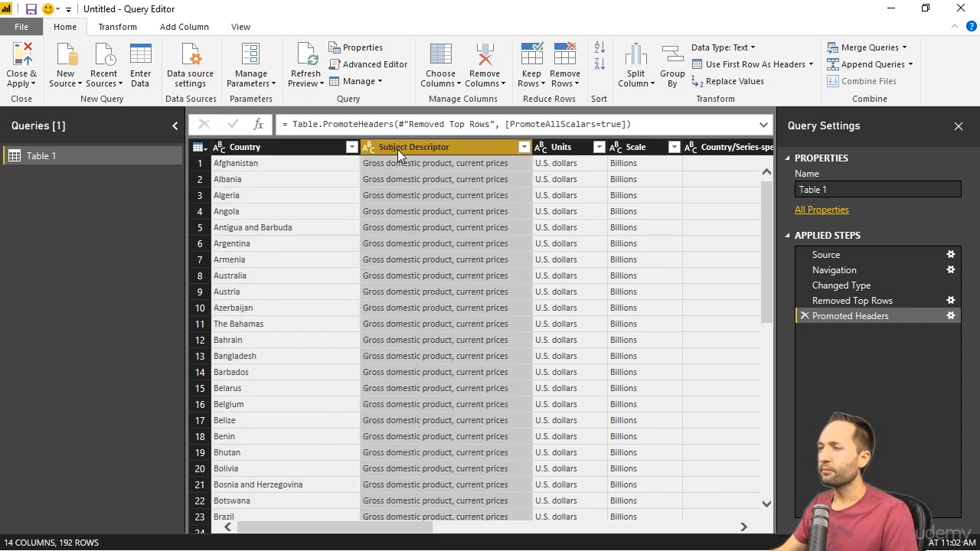
key("Left")
key("Right")
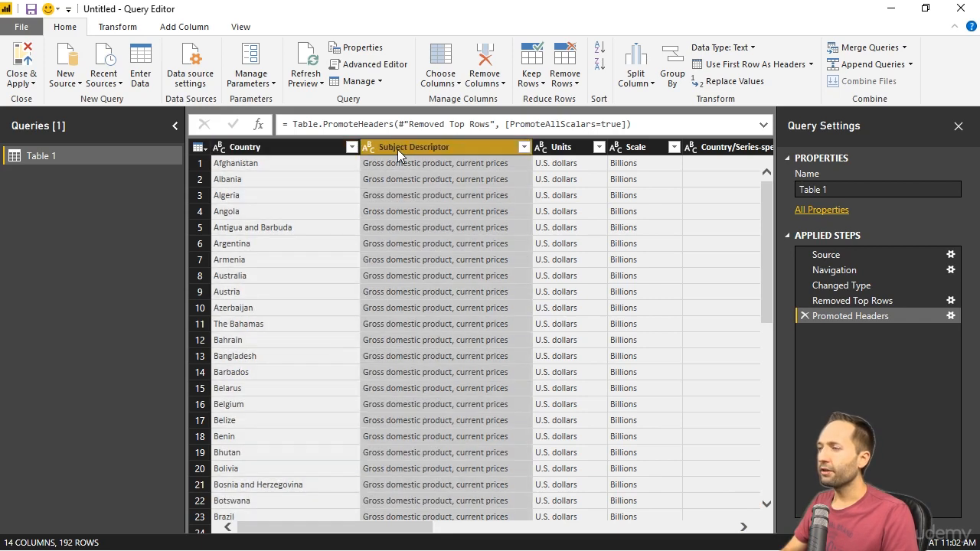
key("Left")
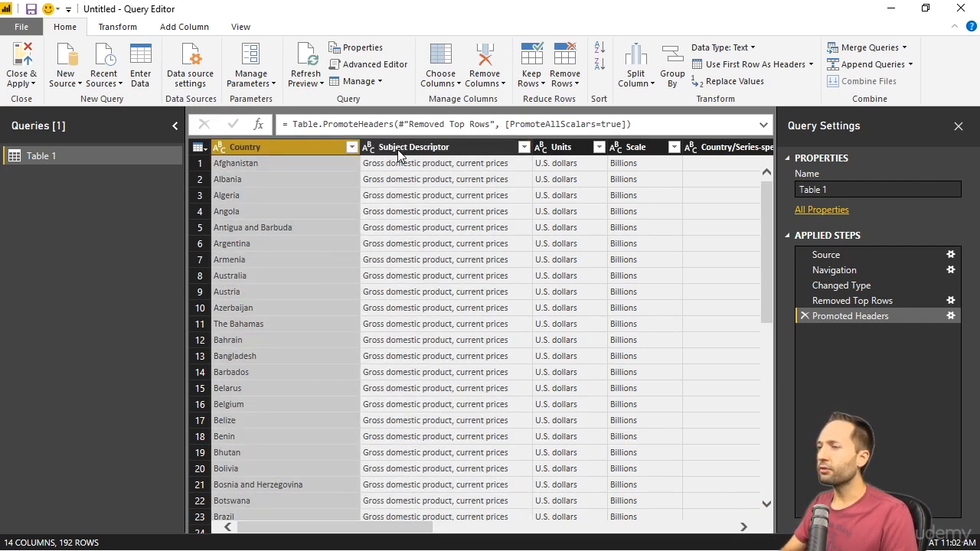
key("Right")
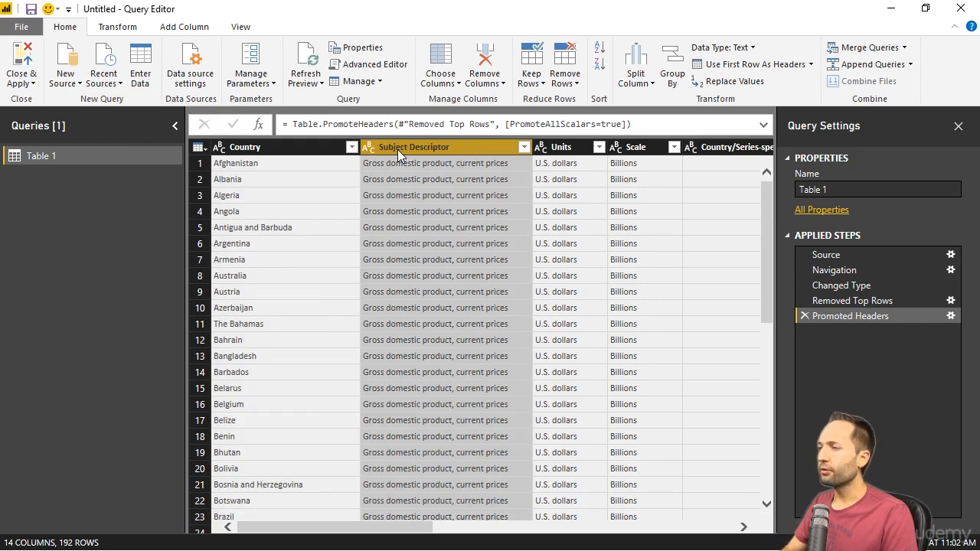
key("Right")
key("Right")
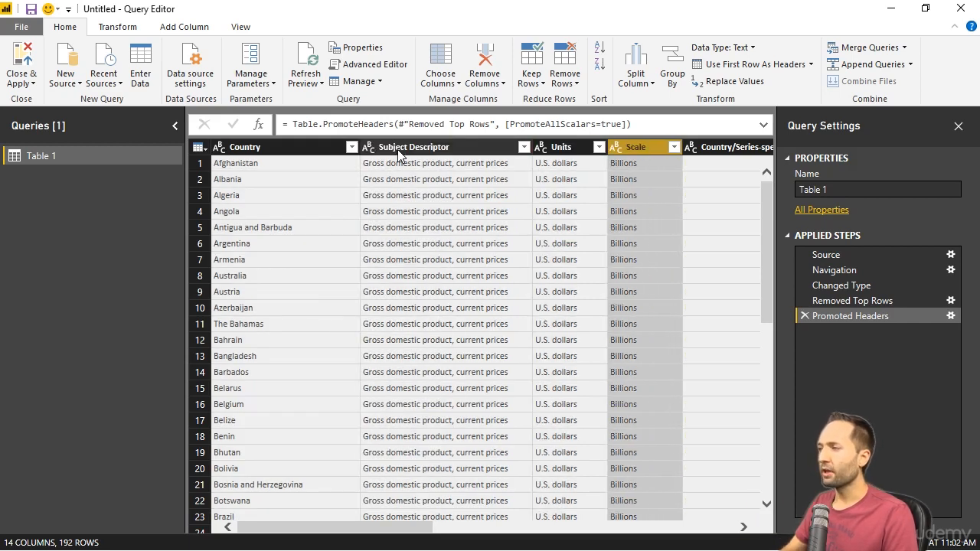
key("Right")
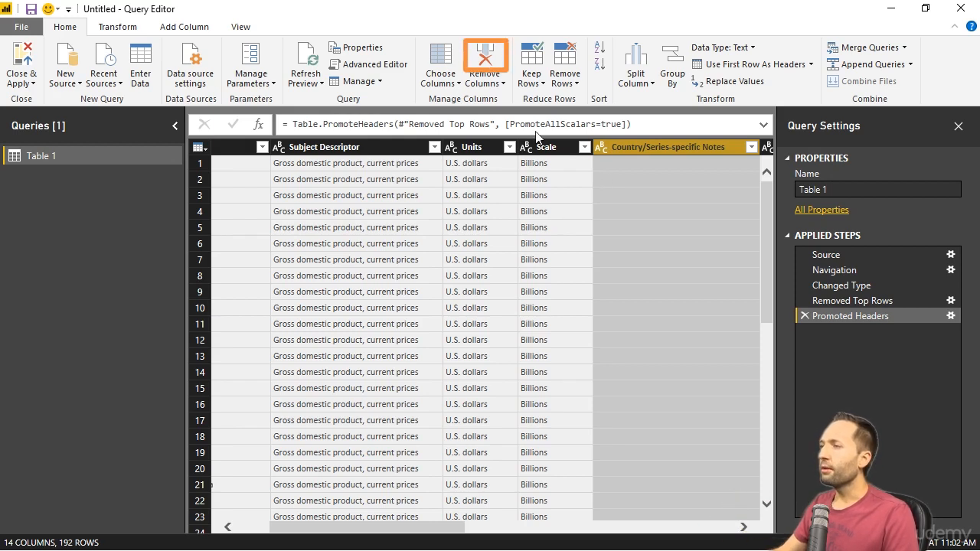
left_click(487, 59)
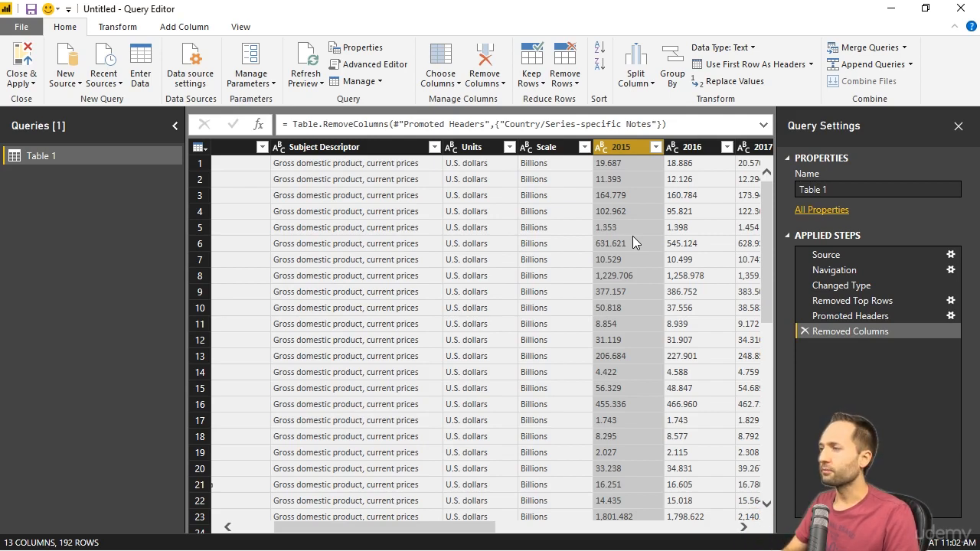
- Remove the empty Column14 that follows the 2022 column
key("Right")
key("Right")
key("Right")
key("Right")
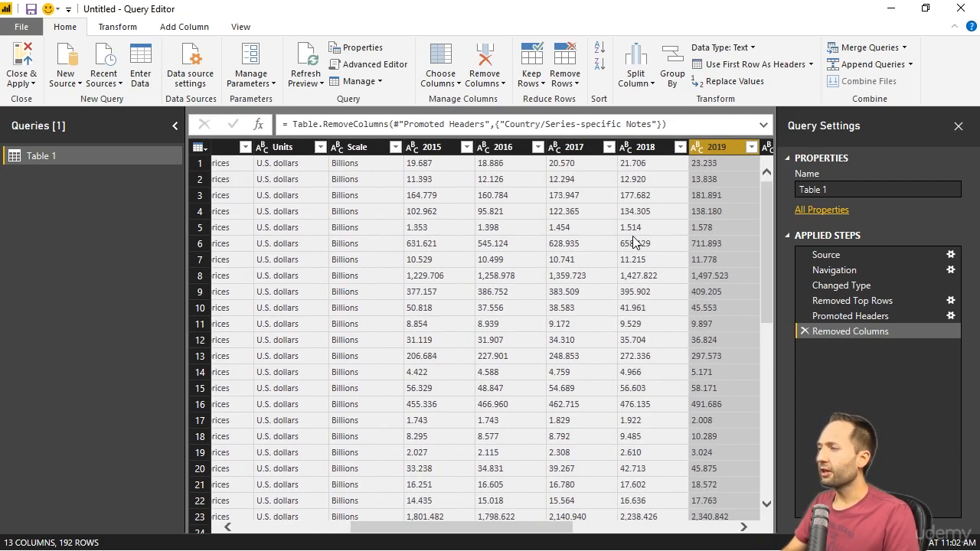
key("Right")
key("Right")
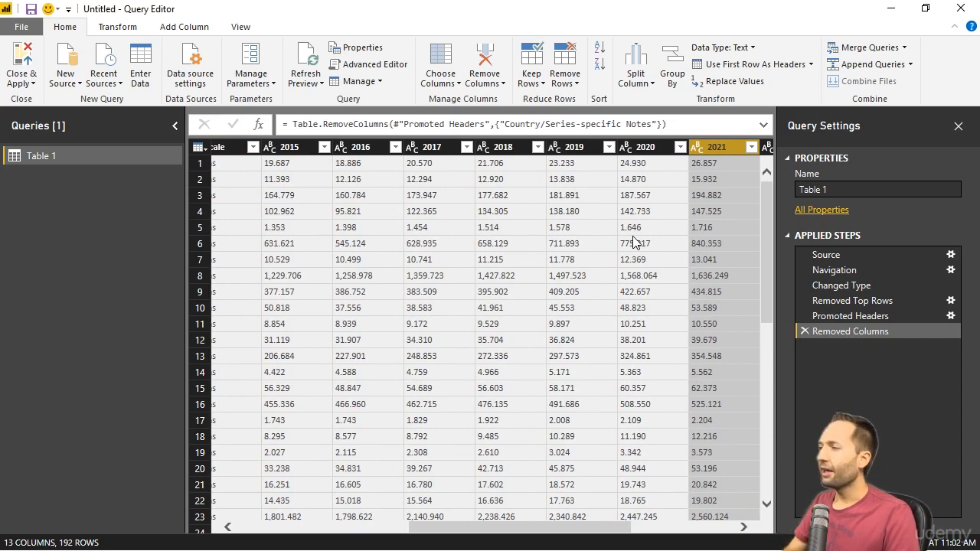
key("Right")
key("Right")
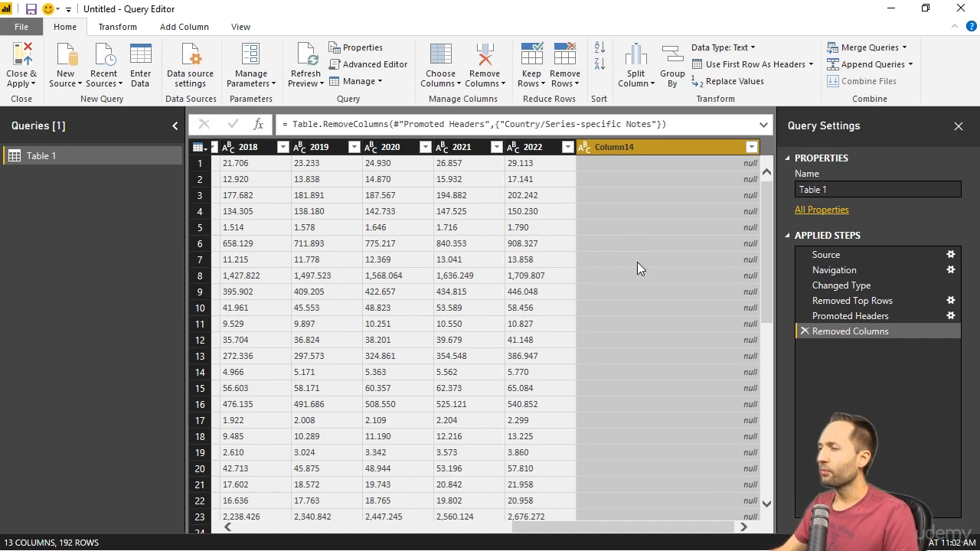
left_click(485, 59)
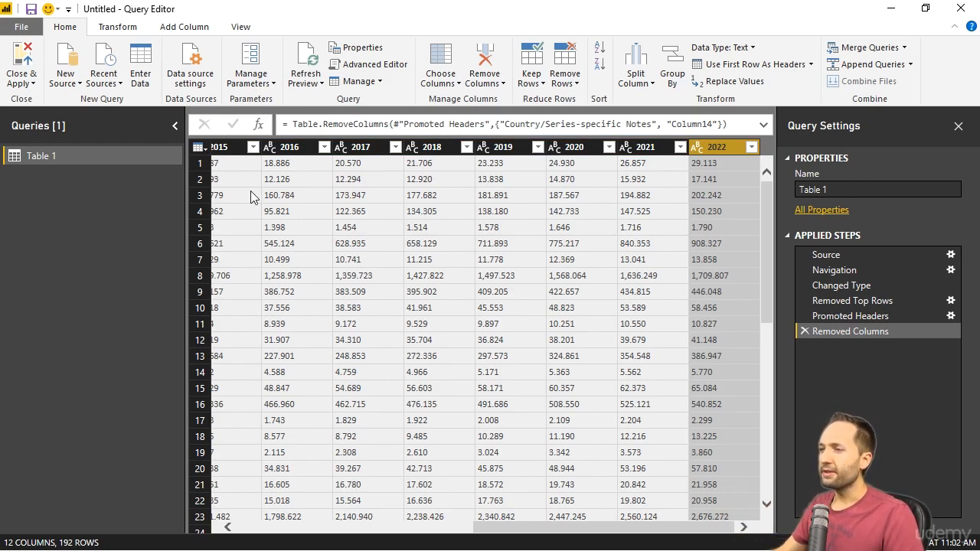
- Unpivot the year columns from 2015 through 2022 into attribute-value pairs
left_click(238, 148)
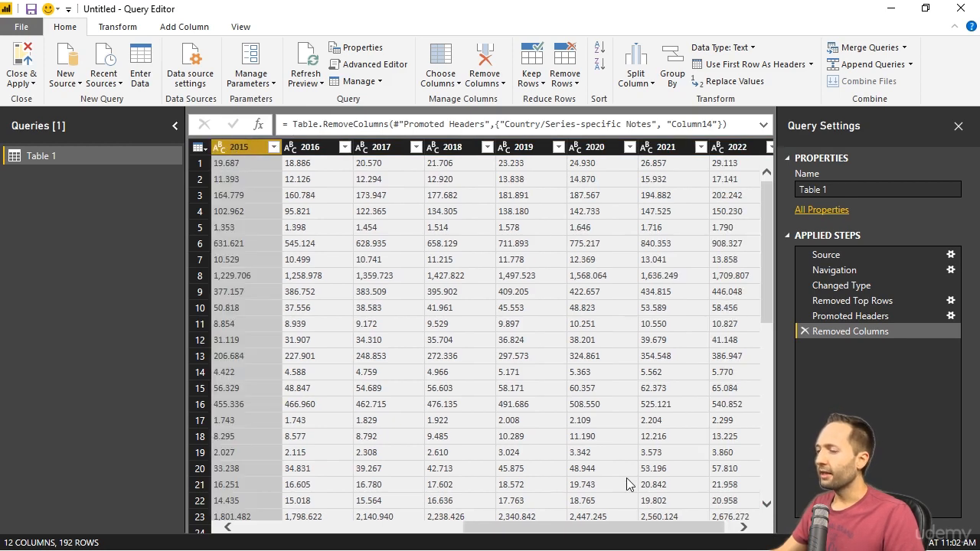
left_click_drag(579, 527, 627, 530)
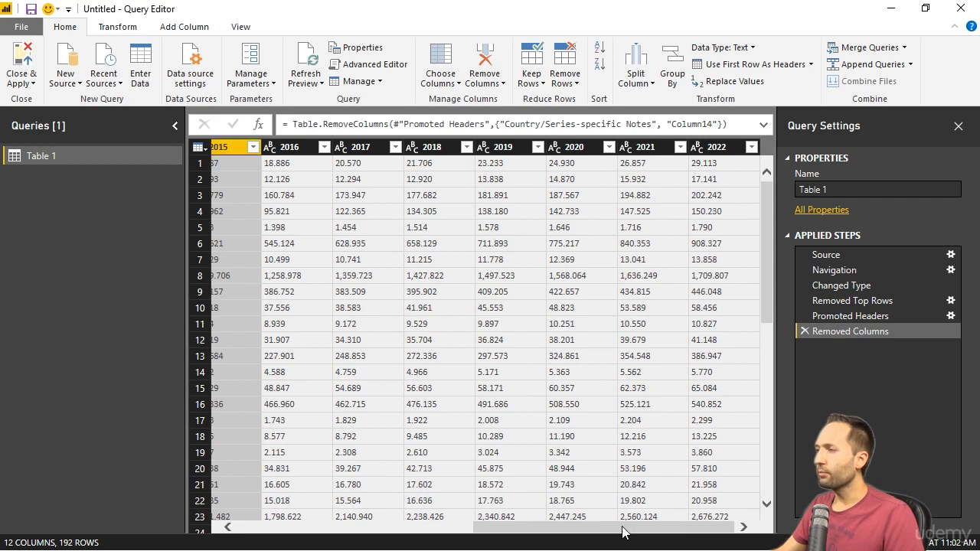
left_click(715, 147, "shift")
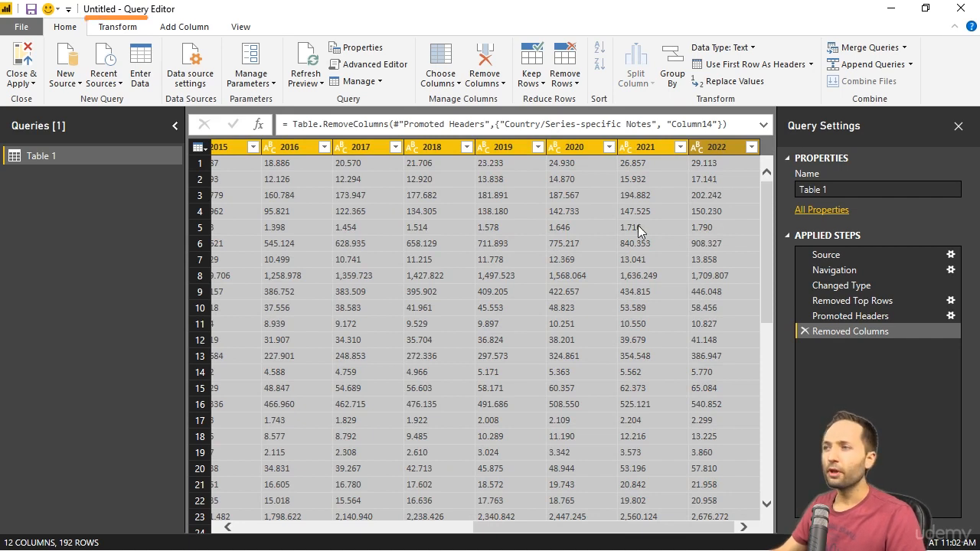
left_click(129, 31)
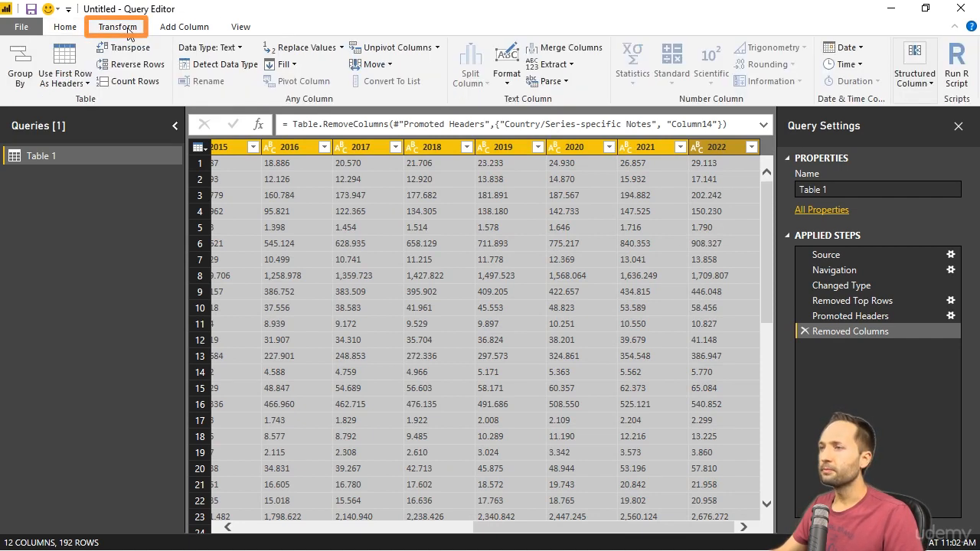
left_click(391, 47)
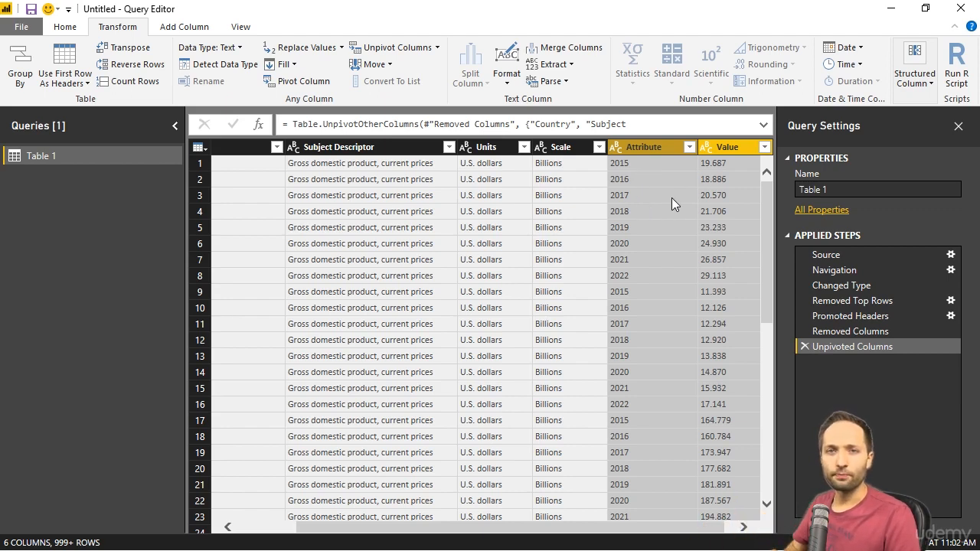
- Rename the Attribute column to Year and the Value column to GDP
double_click(642, 146)
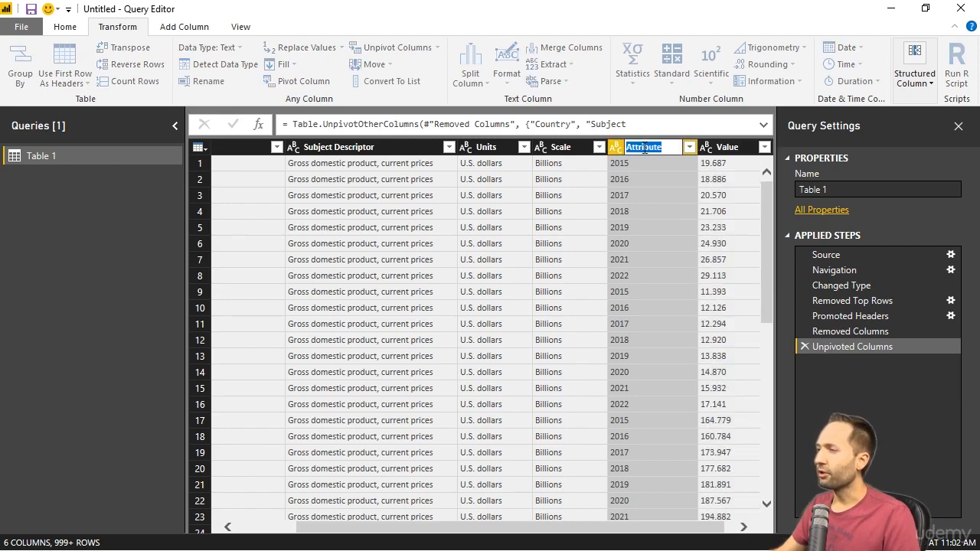
type("Year")
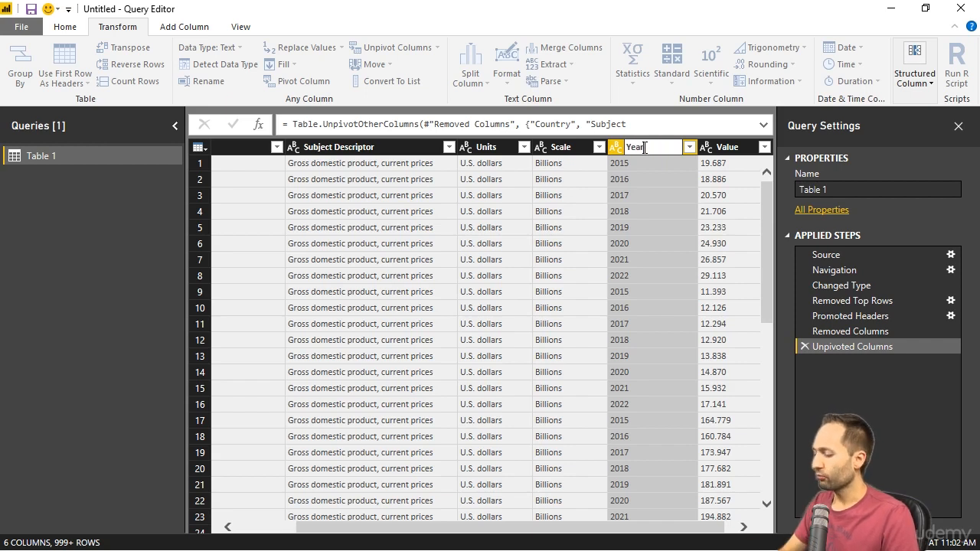
key("Return")
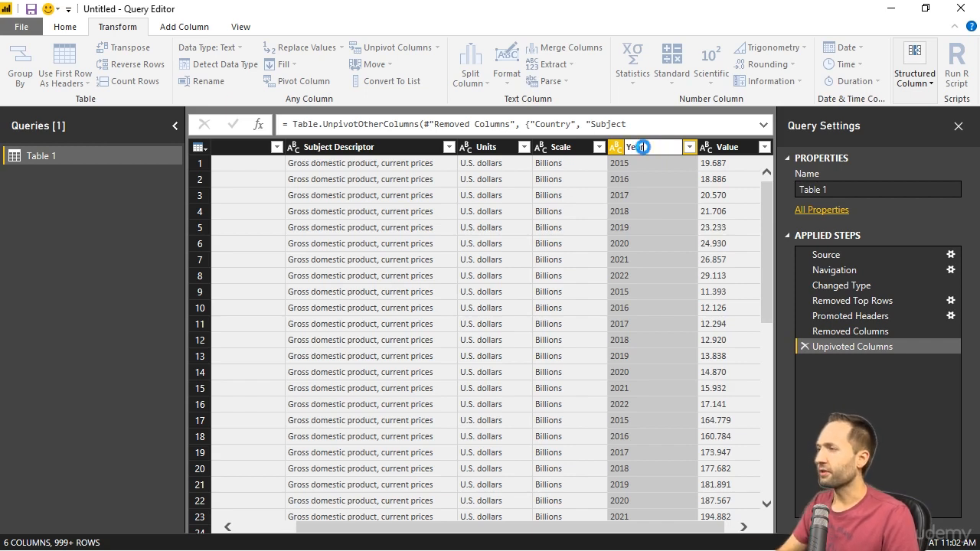
double_click(726, 146)
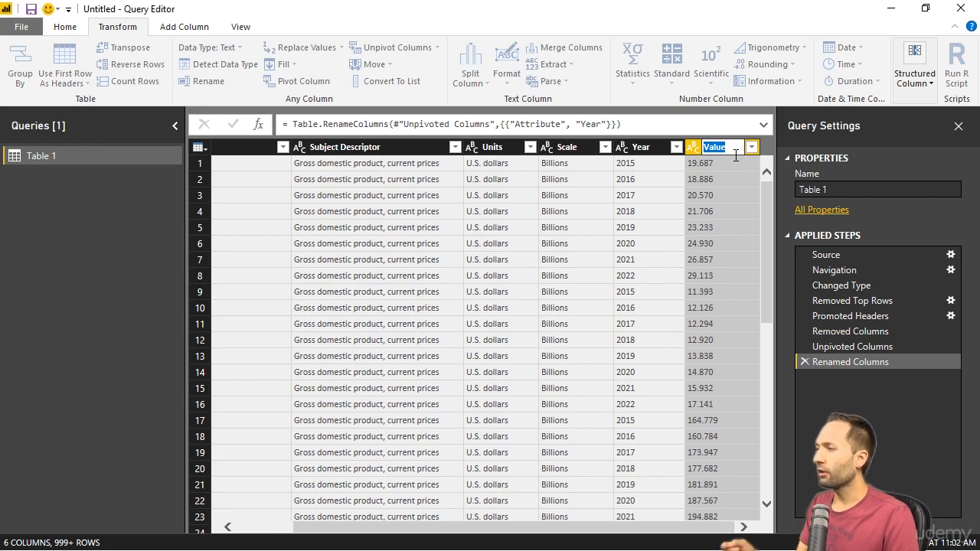
type("GDP")
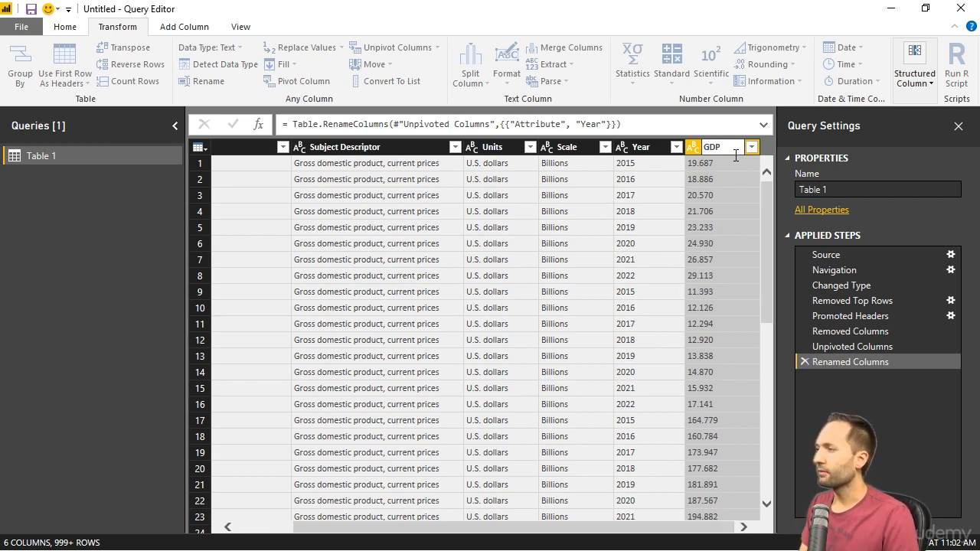
key("Return")
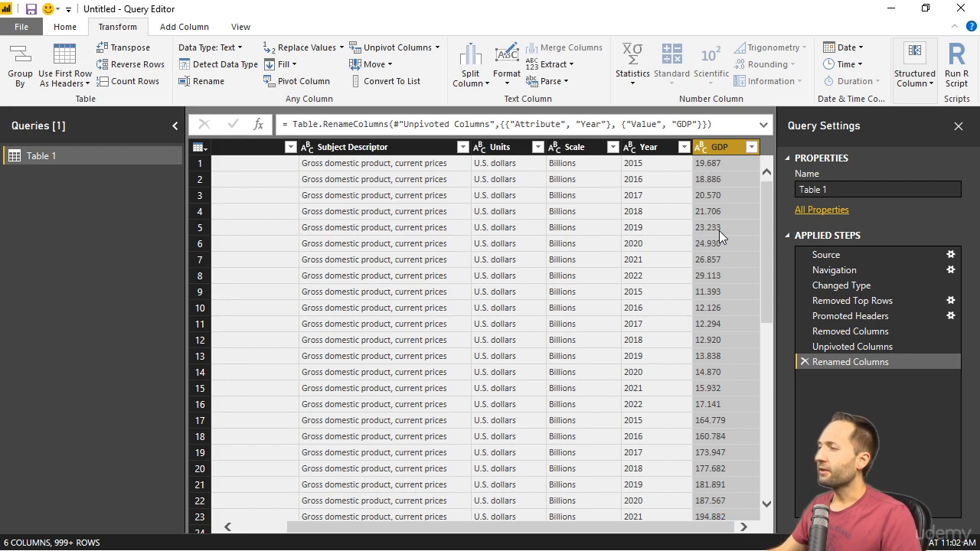
- Filter the n/a entries out of the GDP column and set its data type to Decimal Number
left_click(753, 147)
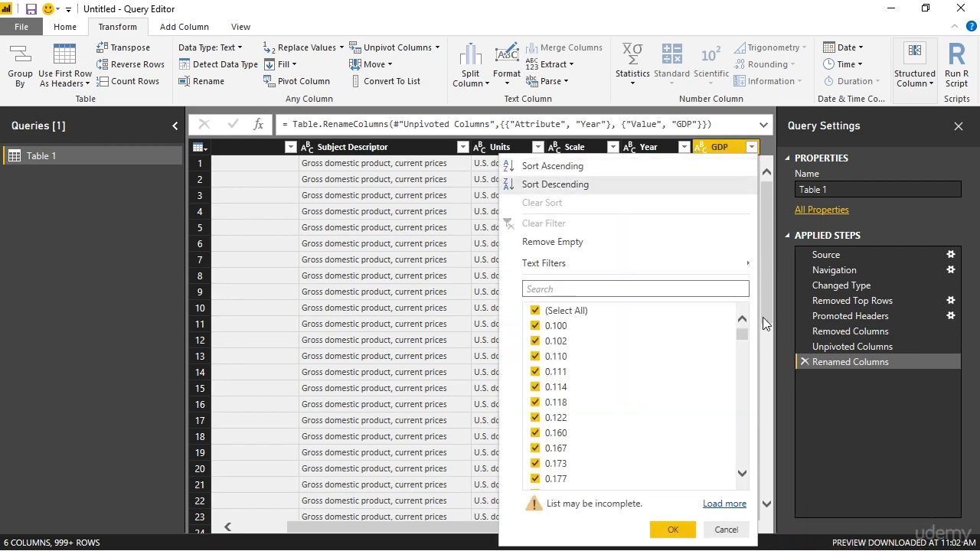
left_click_drag(742, 334, 738, 469)
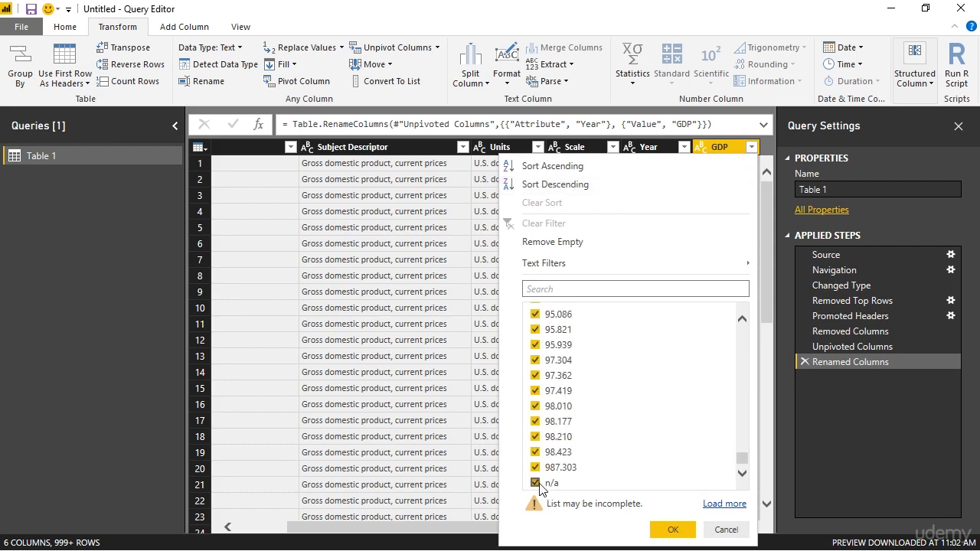
left_click(536, 483)
left_click(671, 530)
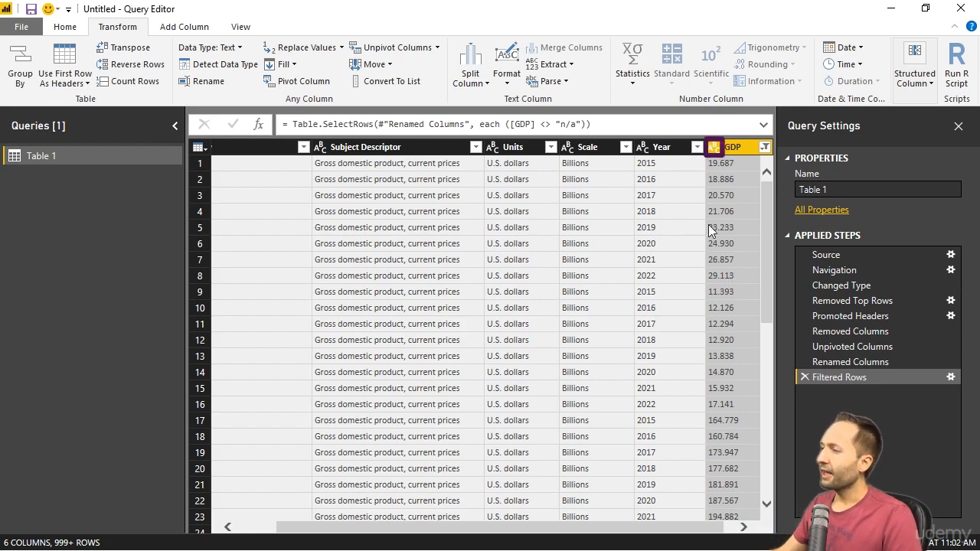
left_click(713, 147)
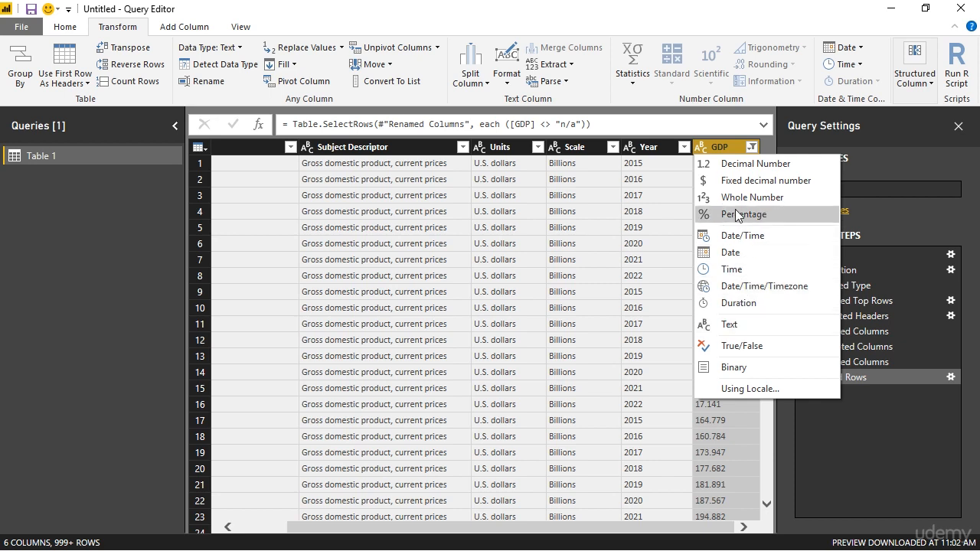
left_click(736, 166)
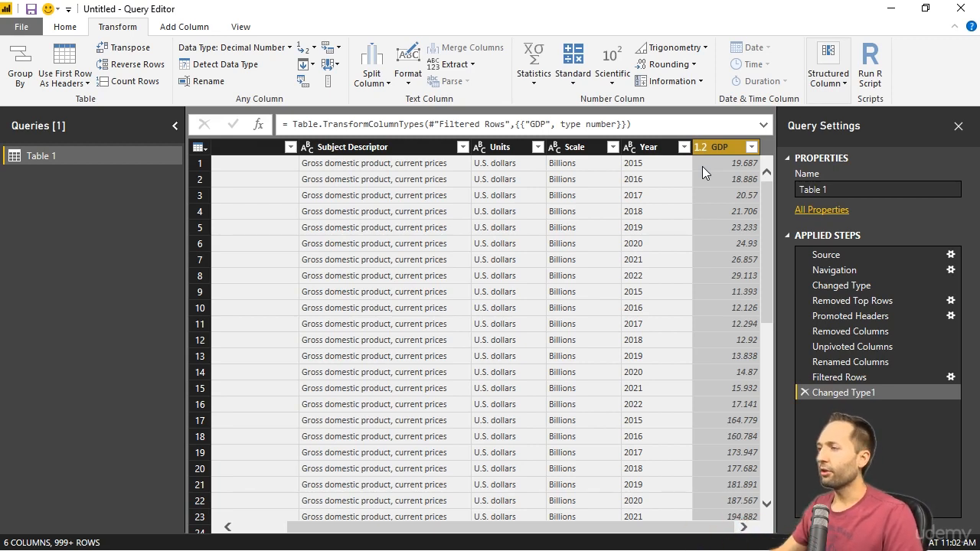
- Detect the data types of all columns from Country through Year automatically
left_click_drag(557, 528, 503, 538)
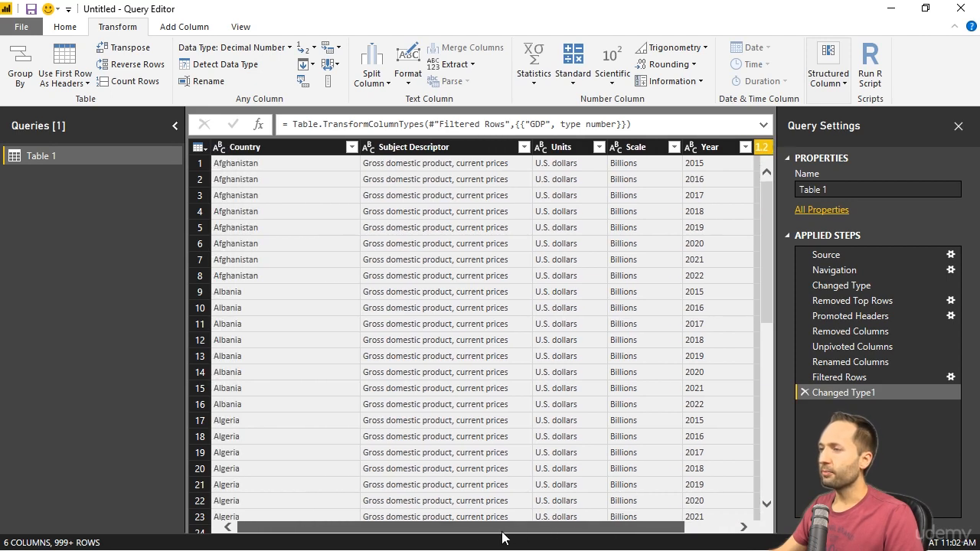
left_click(302, 145)
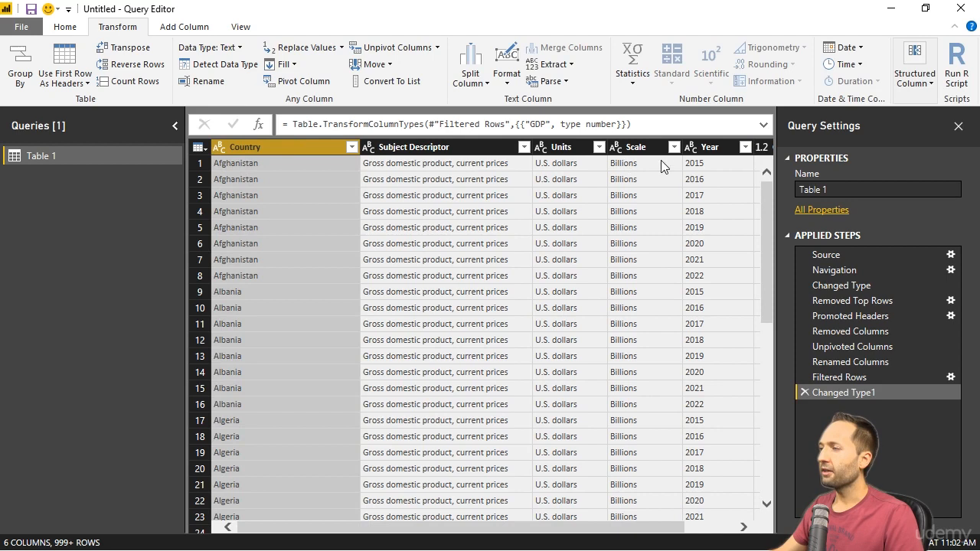
left_click(711, 147, "shift")
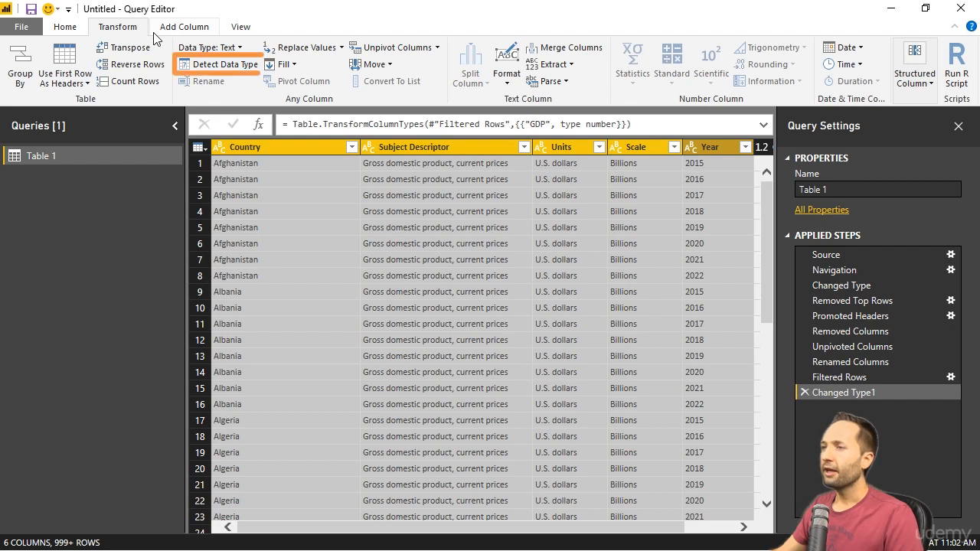
left_click(238, 67)
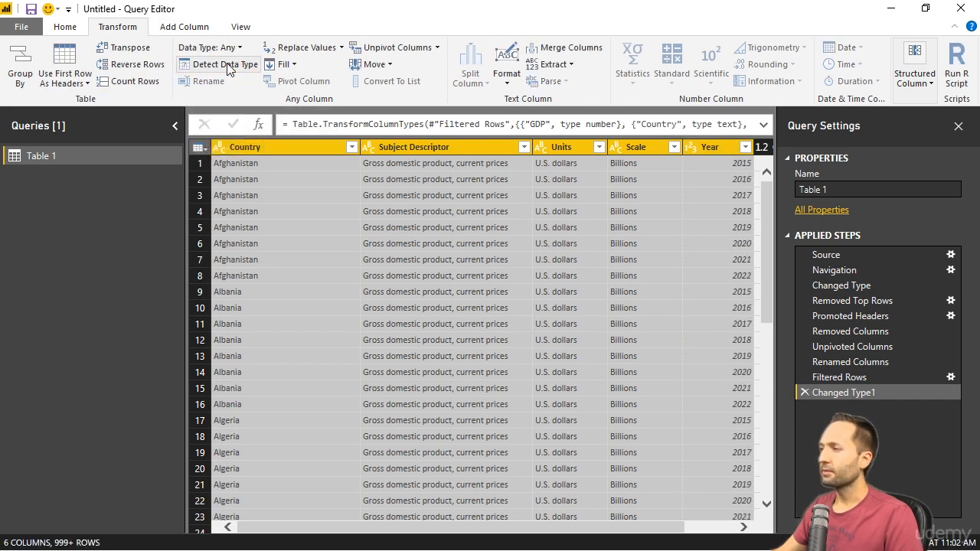